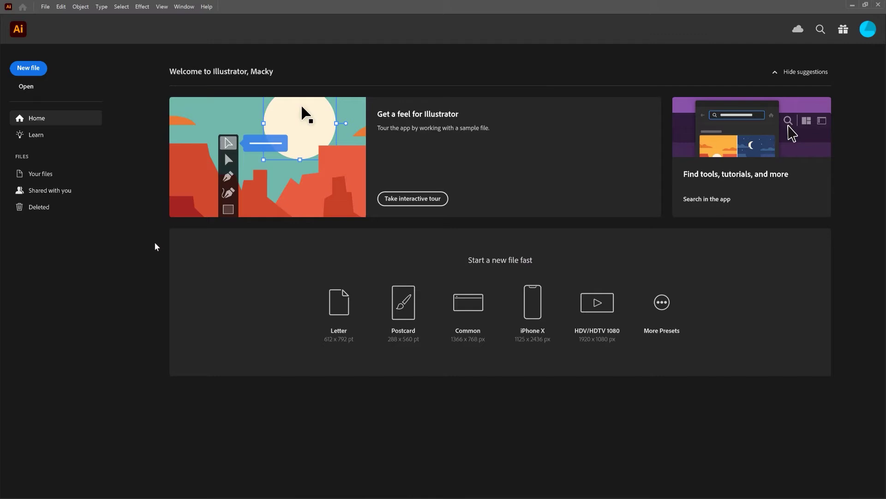
# Create a new 1000 x 1000 pt Print document with RGB color mode and 300 ppi raster effects.
pyautogui.click(30, 70)
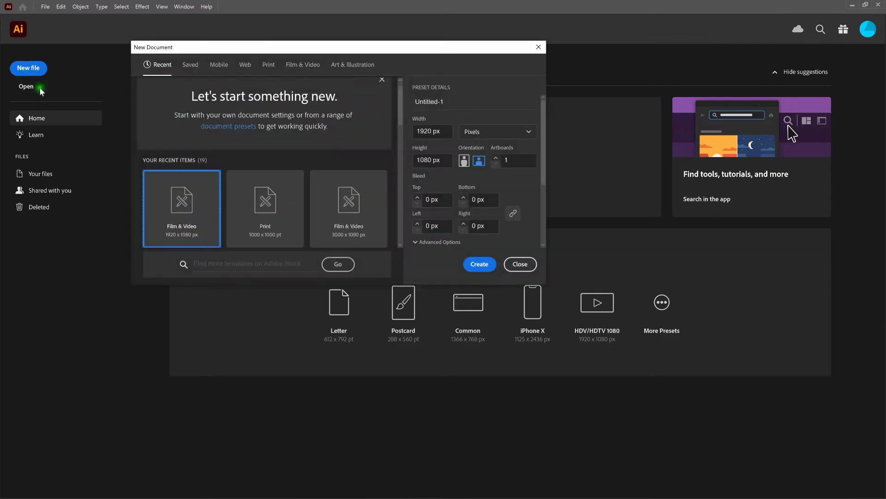
pyautogui.click(278, 224)
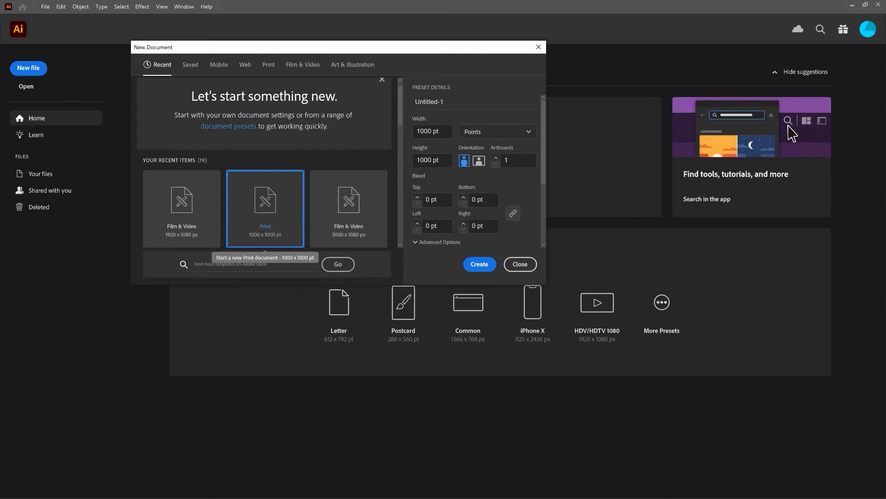
pyautogui.moveTo(543, 168); pyautogui.dragTo(547, 227)
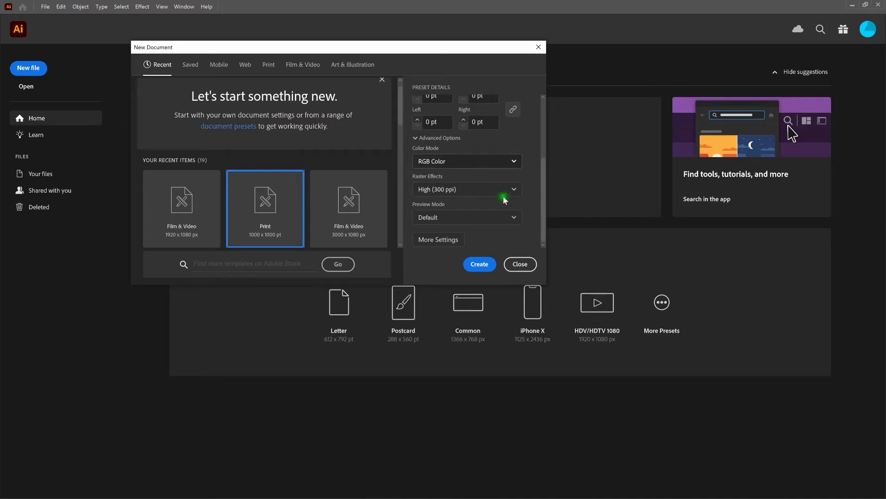
pyautogui.click(478, 263)
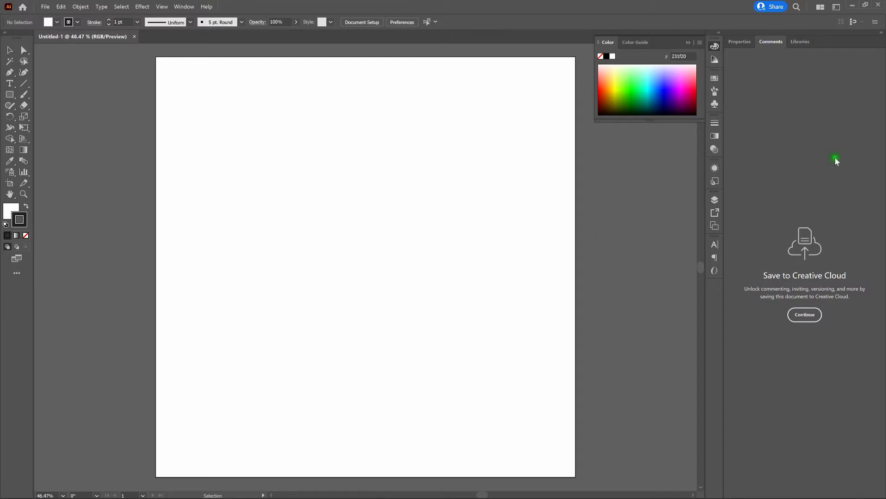
pyautogui.click(836, 7)
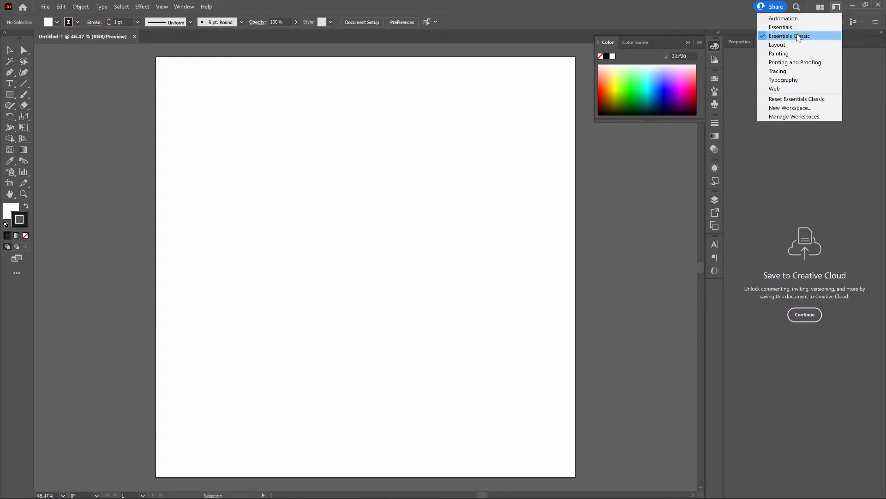
pyautogui.click(781, 27)
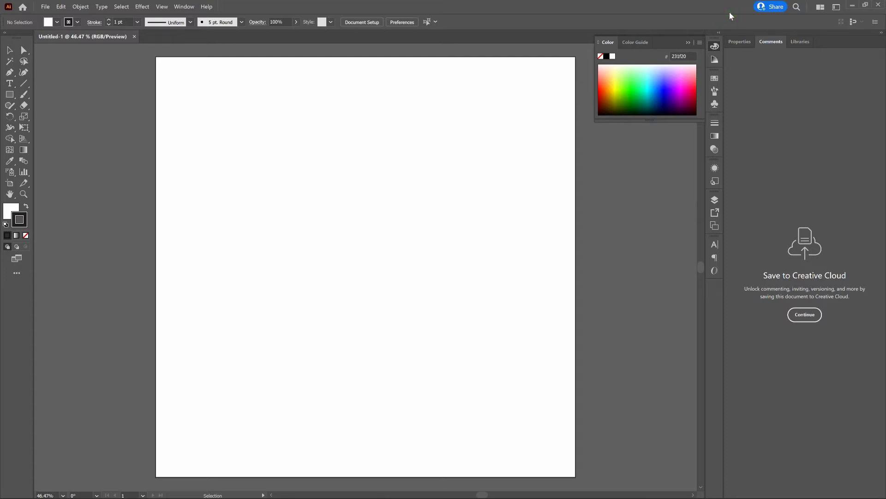
pyautogui.click(162, 7)
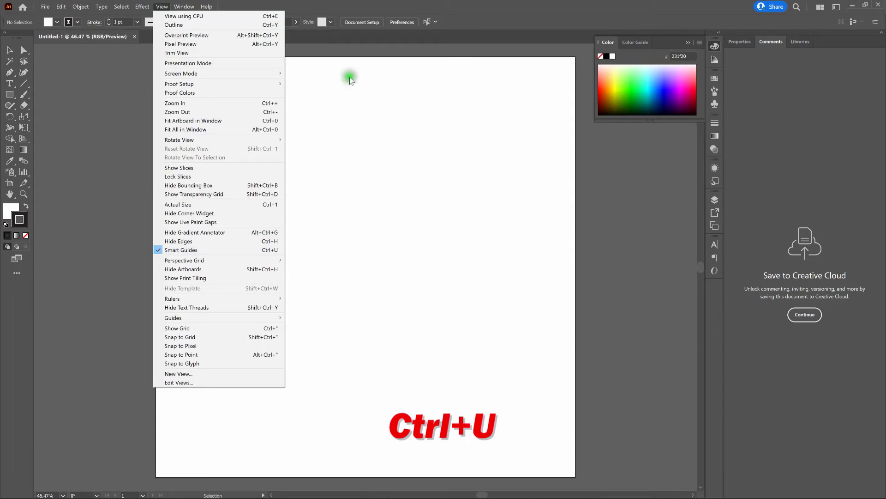
pyautogui.click(408, 7)
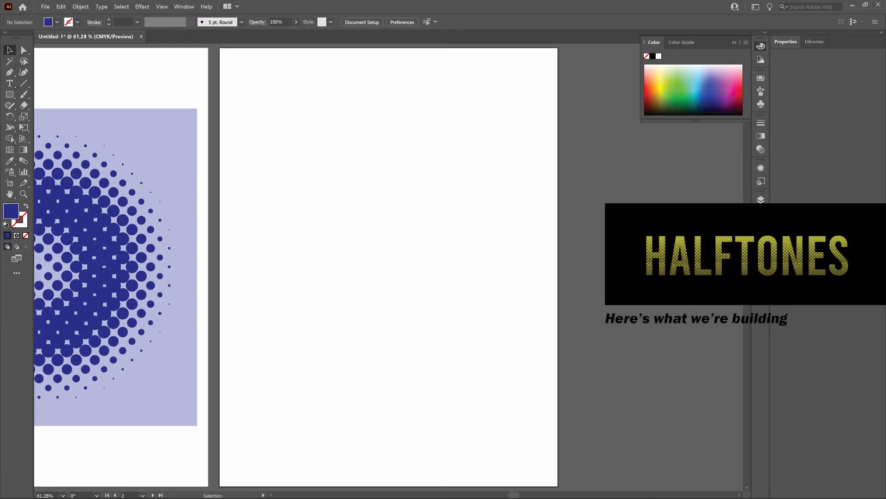
# Add a point text object reading "Halftones" on the empty artboard.
pyautogui.press('t')
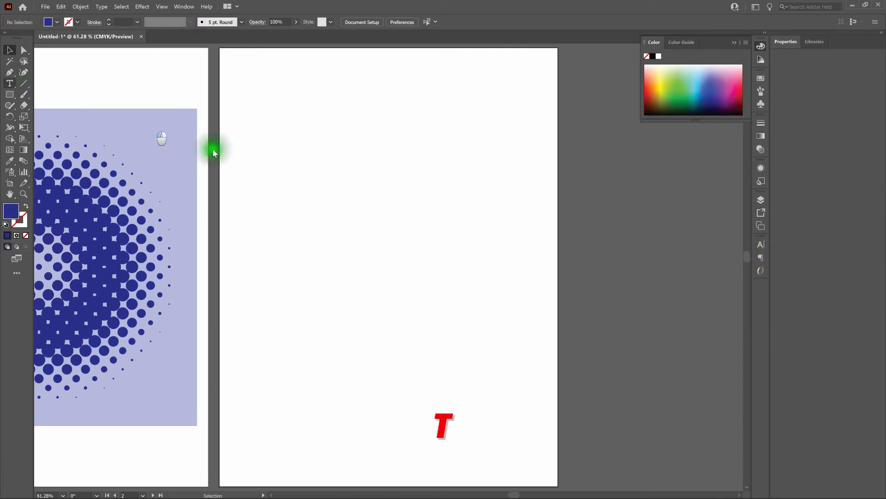
pyautogui.click(365, 219)
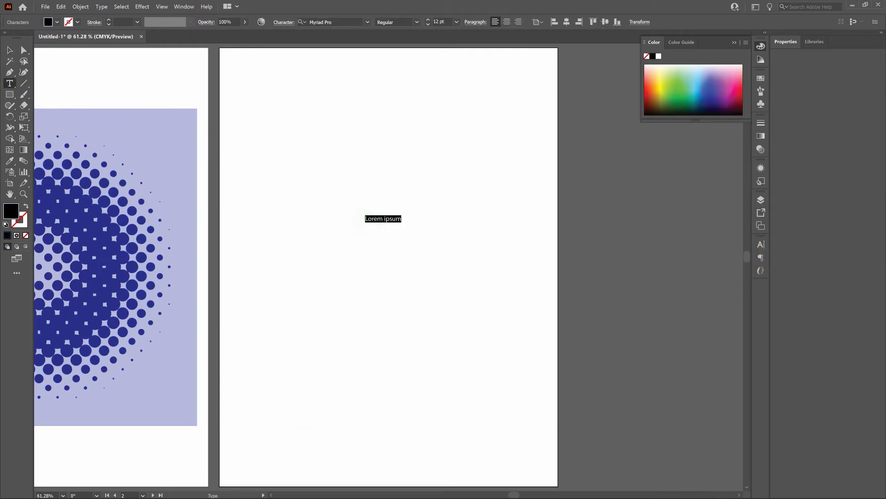
pyautogui.write('Halftones')
pyautogui.press('Escape')
# Set the Halftones text in Bebas Regular at a font size of 120 pt.
pyautogui.hotkey('ctrl', 'a')
pyautogui.click(344, 22)
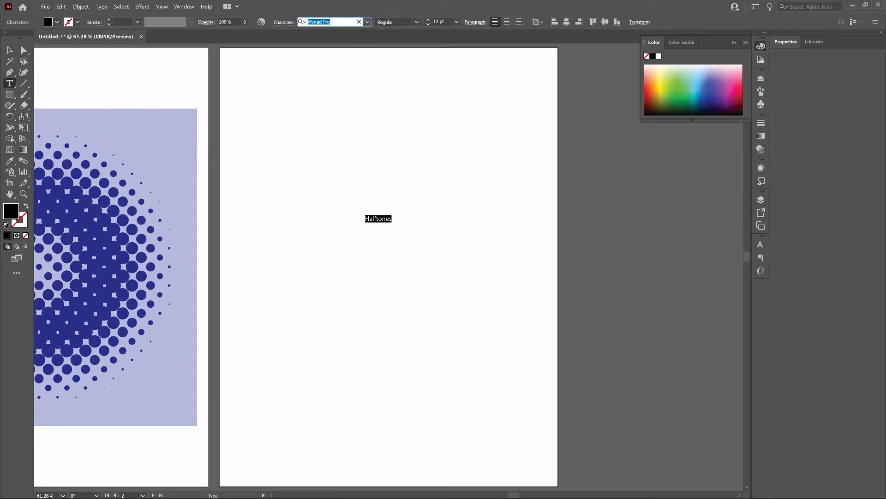
pyautogui.write('beb')
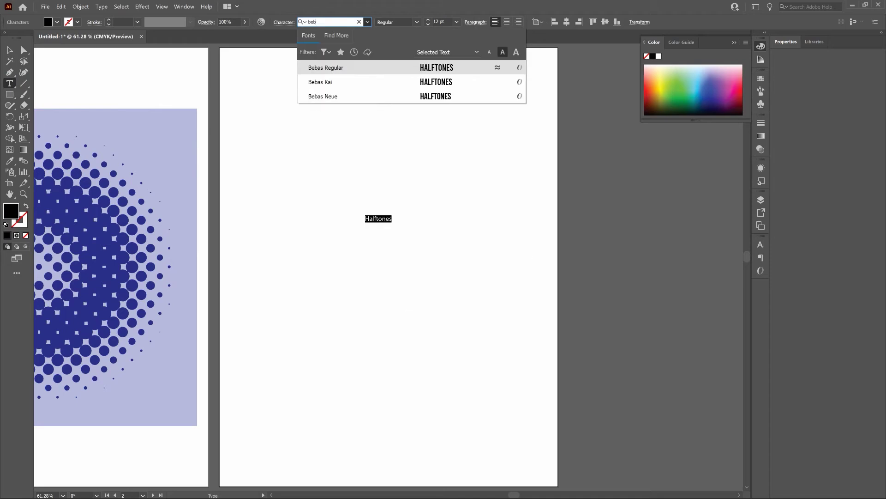
pyautogui.press('Return')
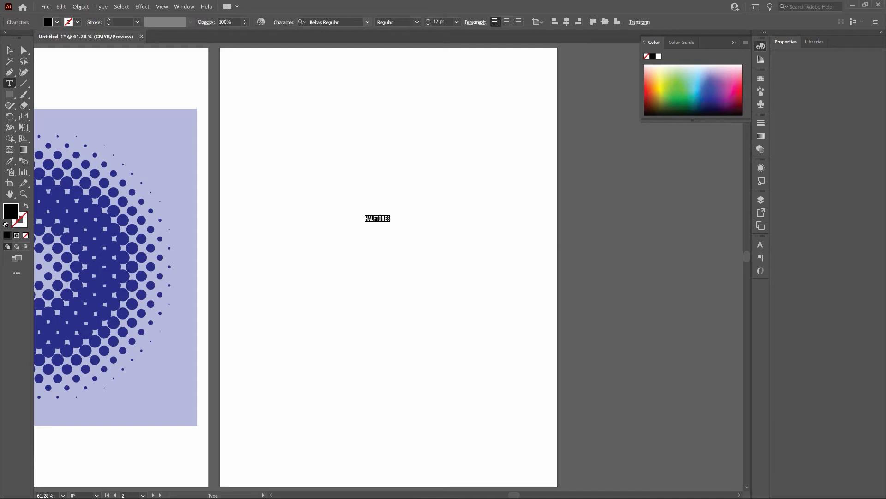
pyautogui.click(436, 21)
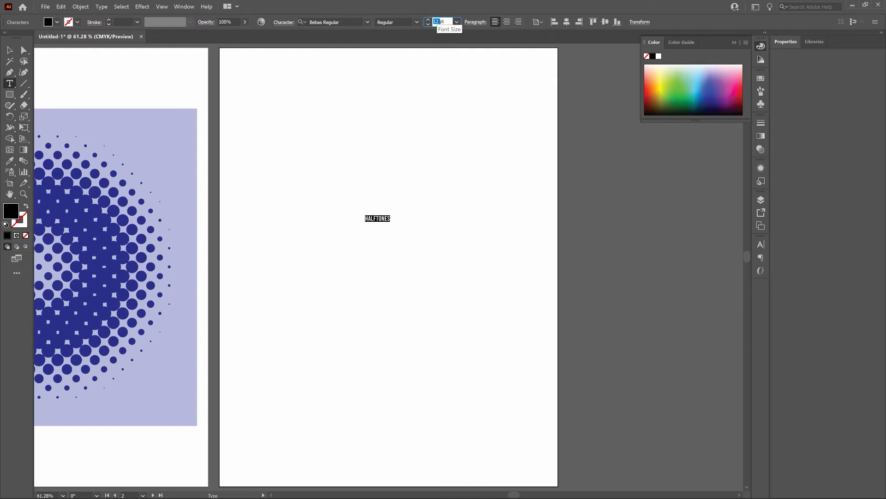
pyautogui.write('120')
pyautogui.press('Return')
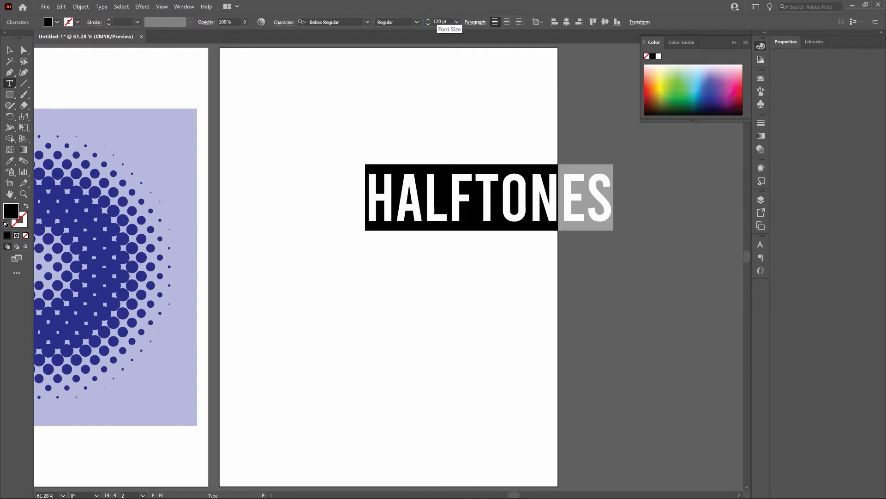
# Center the text horizontally and vertically on the artboard and deselect it.
pyautogui.click(9, 50)
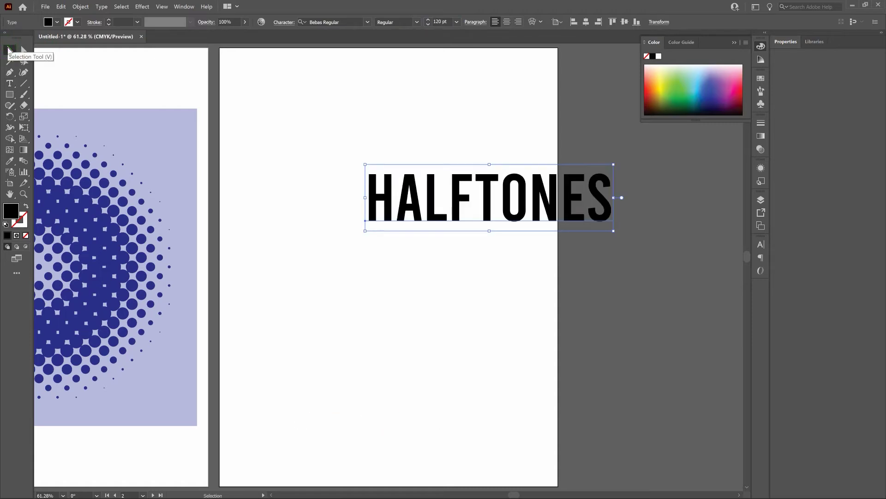
pyautogui.click(586, 22)
pyautogui.click(624, 22)
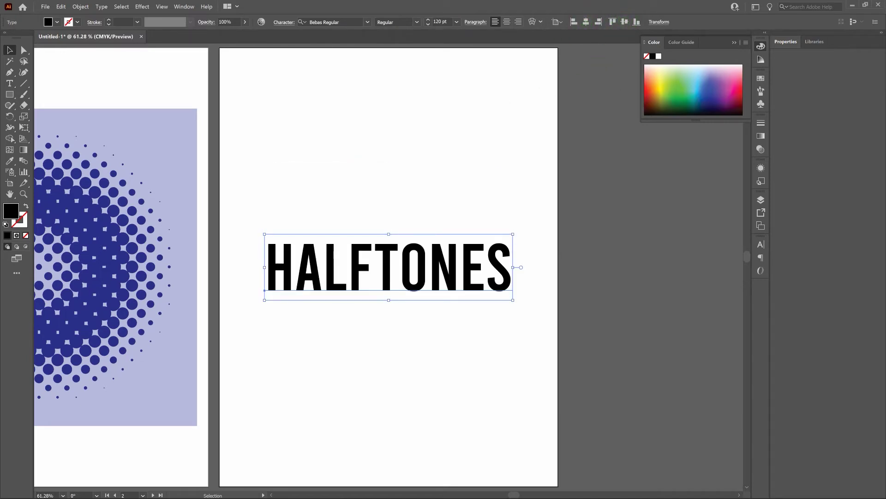
pyautogui.click(502, 109)
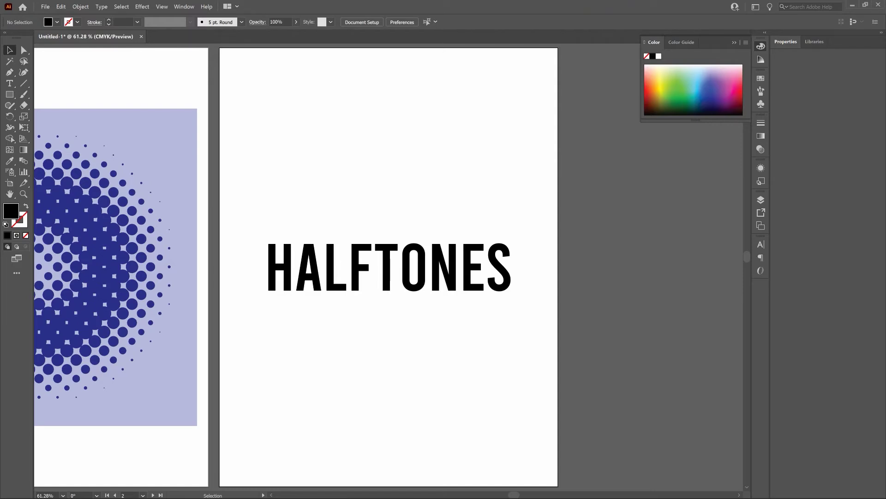
pyautogui.click(285, 111)
# Draw a rectangle about 499 x 129 pt below the text and fill it with a White, Black gradient running vertically, black at the base.
pyautogui.click(10, 95)
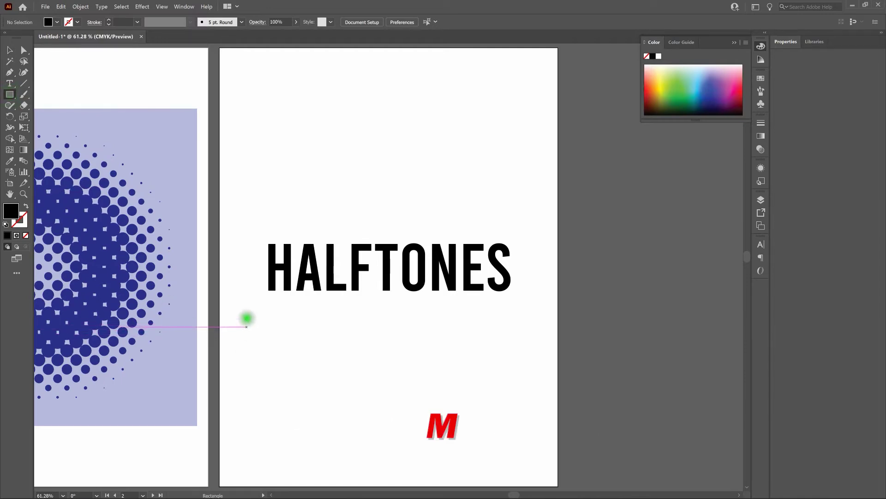
pyautogui.moveTo(250, 317)
pyautogui.mouseDown()
pyautogui.moveTo(477, 404)
pyautogui.moveTo(527, 390)
pyautogui.mouseUp()
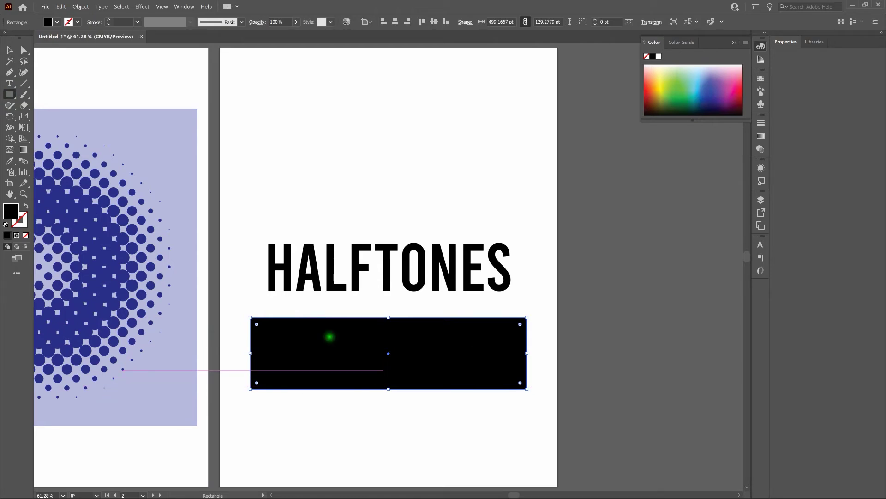
pyautogui.click(24, 151)
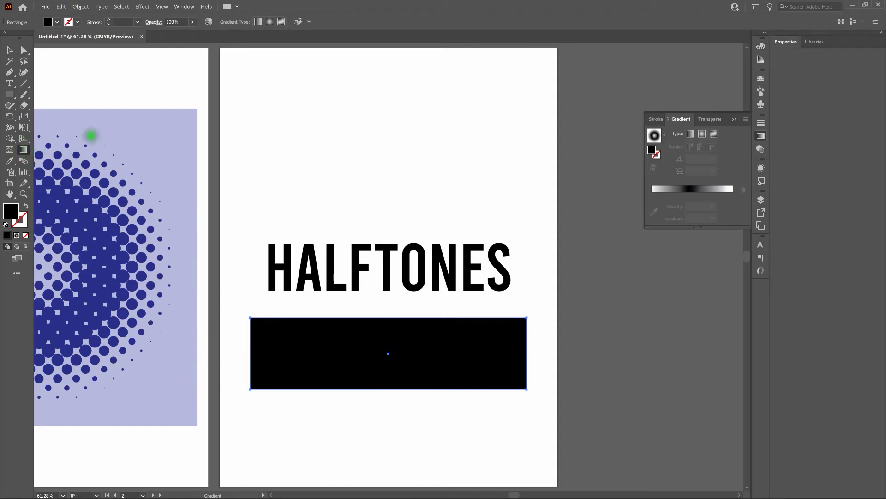
pyautogui.click(666, 136)
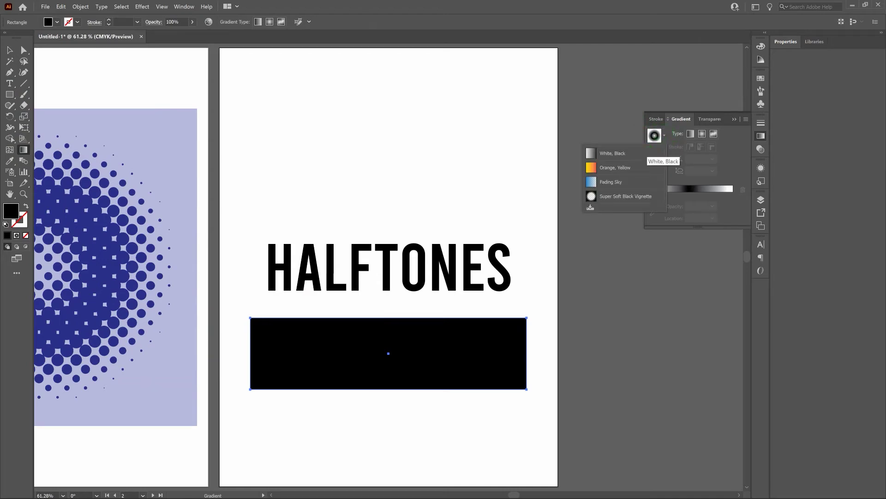
pyautogui.click(650, 154)
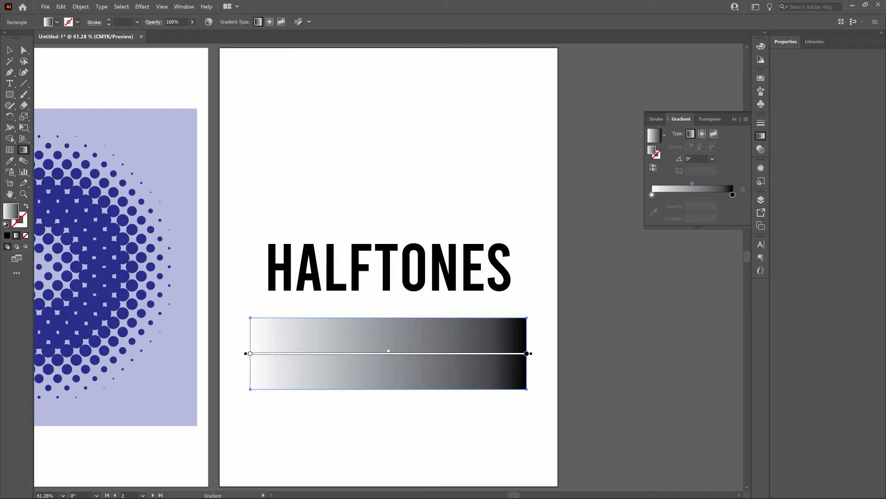
pyautogui.moveTo(543, 325); pyautogui.dragTo(543, 370)
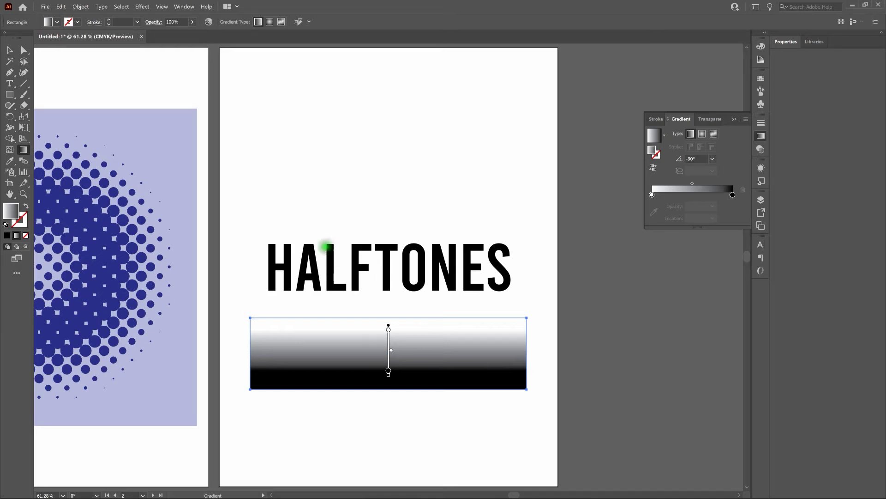
# Apply a Color Halftone effect to the gradient rectangle with a 14-pixel maximum radius and all channel angles at 45 degrees.
pyautogui.click(141, 6)
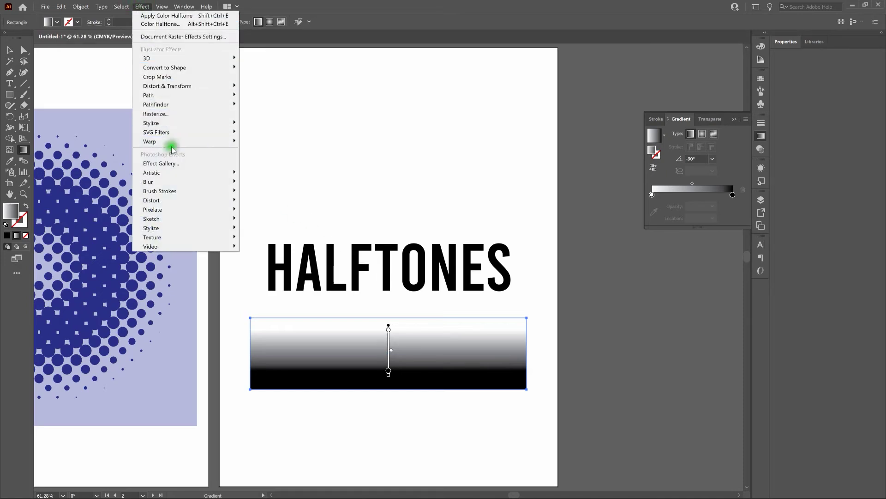
pyautogui.moveTo(182, 203)
pyautogui.moveTo(208, 210)
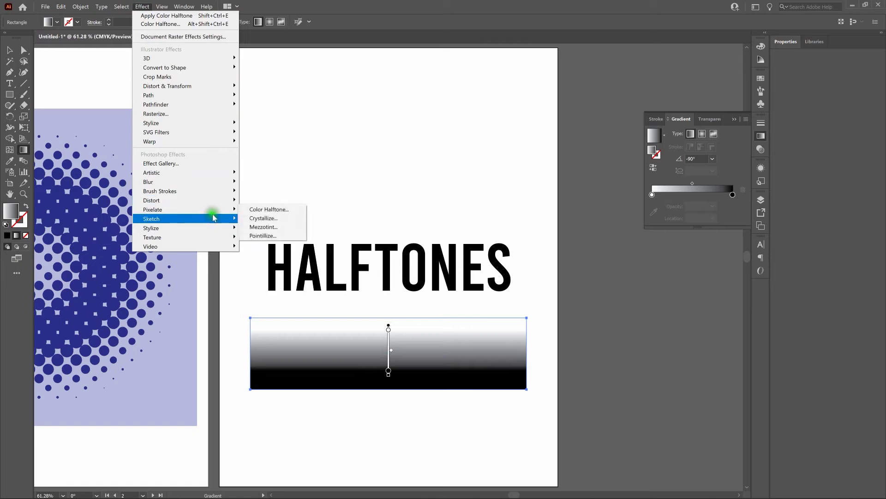
pyautogui.click(251, 211)
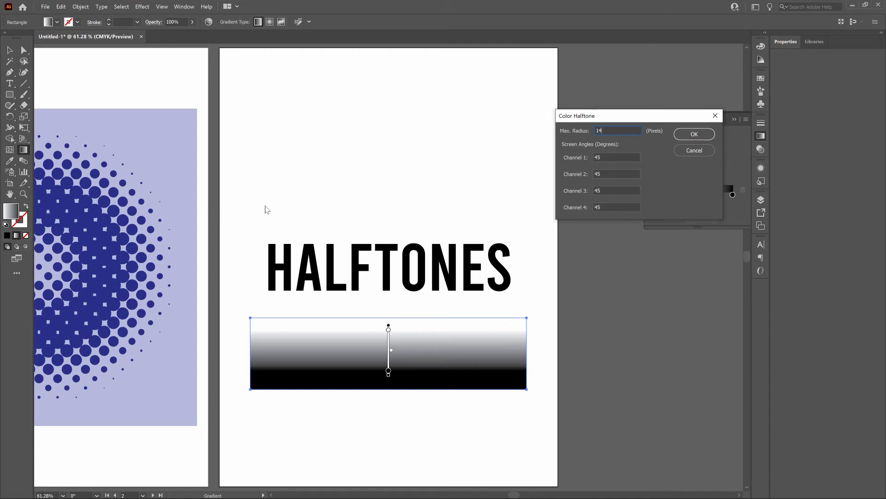
pyautogui.click(708, 135)
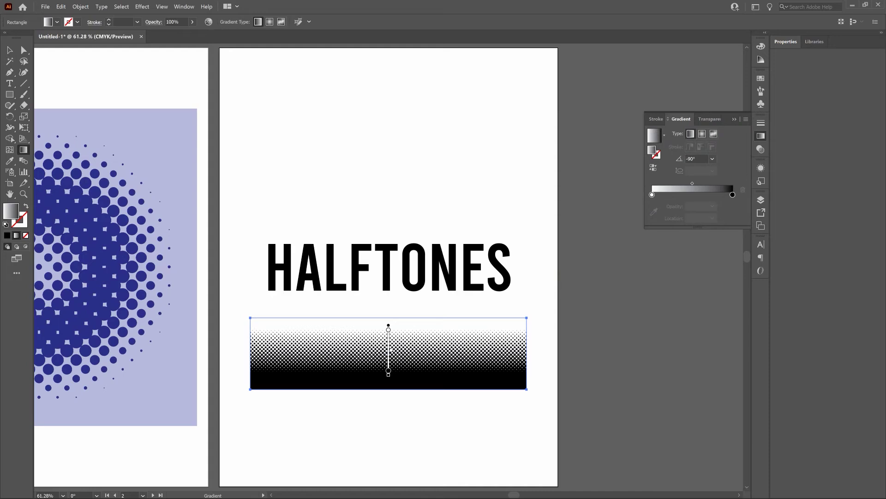
# Rasterize the halftone rectangle in CMYK at 600 ppi with a white background.
pyautogui.press('v')
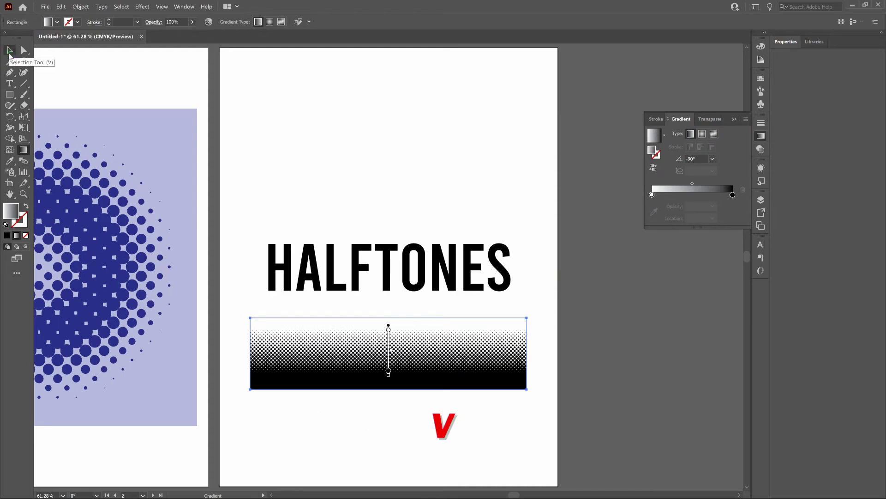
pyautogui.click(9, 53)
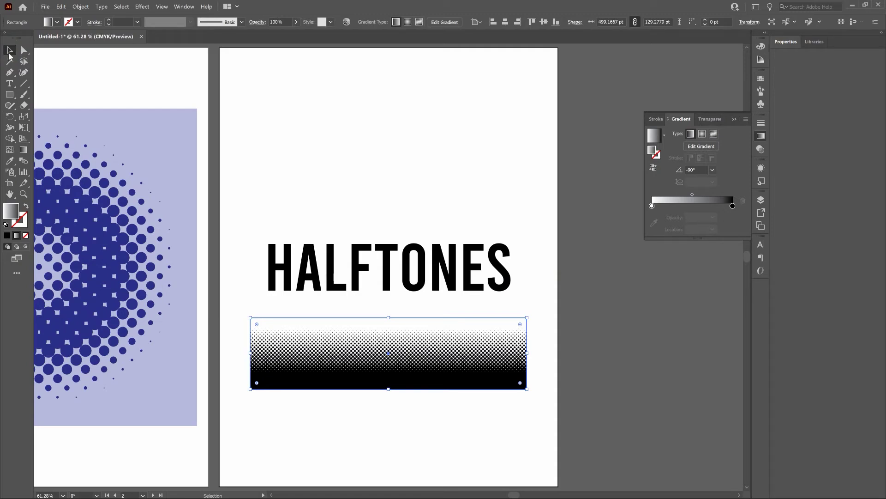
pyautogui.click(80, 6)
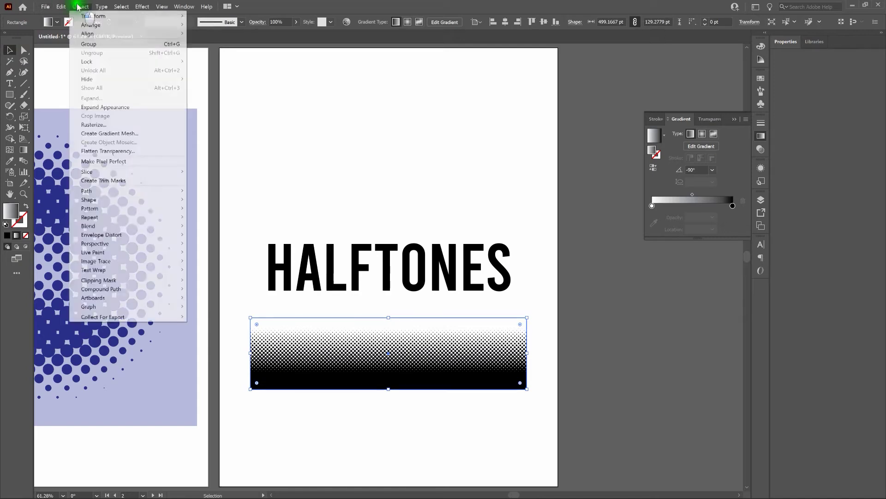
pyautogui.click(116, 127)
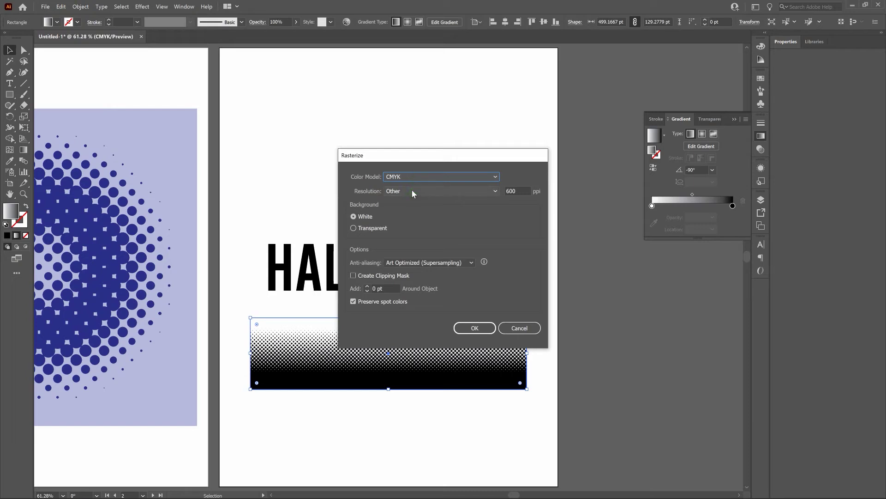
pyautogui.click(398, 202)
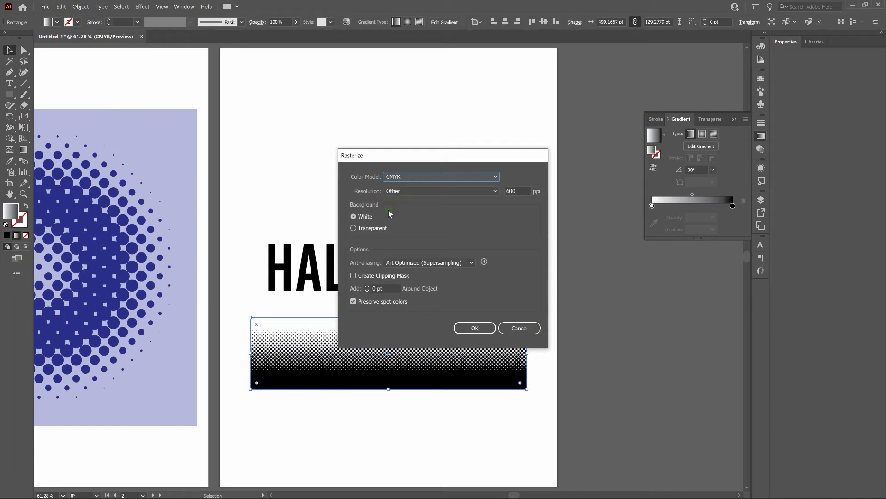
pyautogui.click(467, 327)
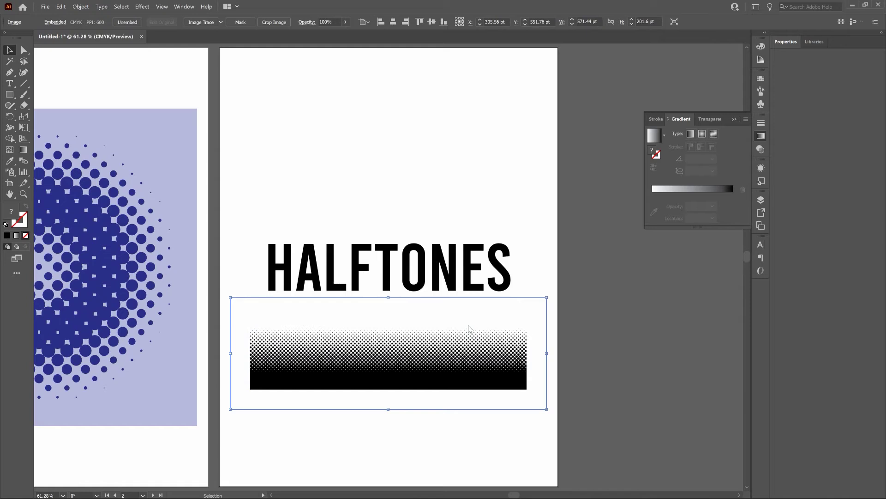
# Convert the rasterized halftone rectangle into vector shapes with Image Trace, using Make and Expand.
pyautogui.click(81, 6)
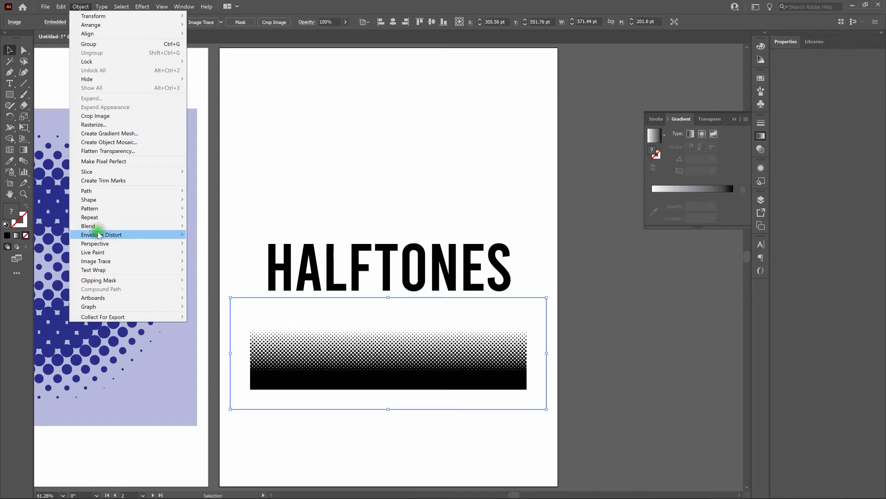
pyautogui.moveTo(181, 261)
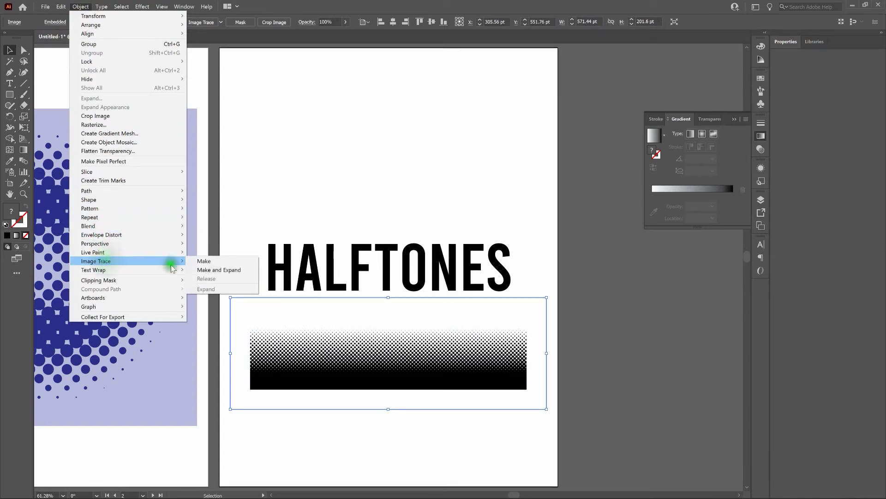
pyautogui.click(212, 271)
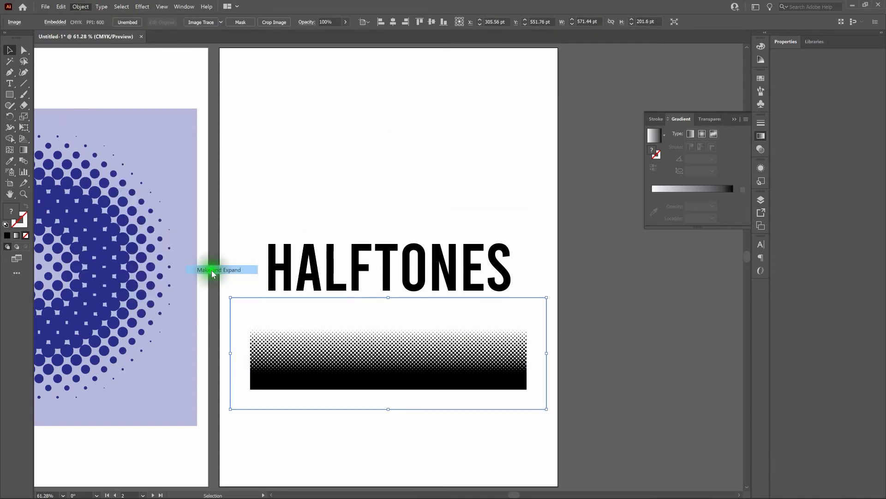
pyautogui.click(580, 189)
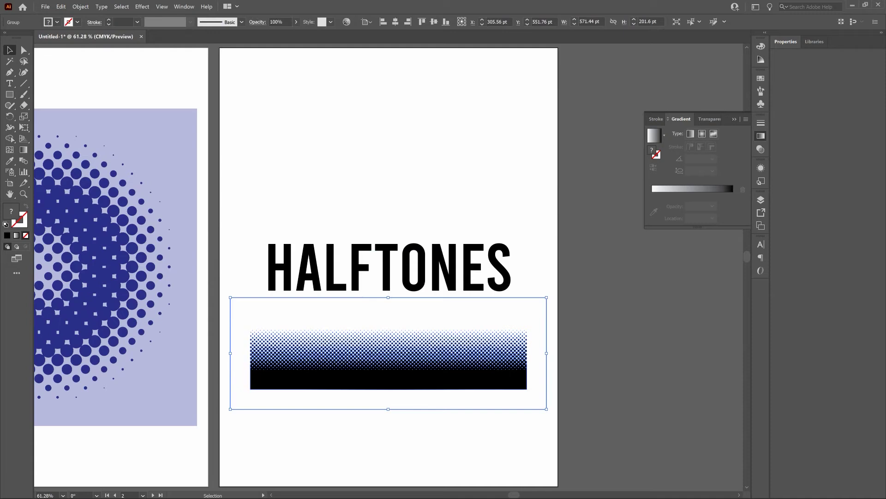
# Ungroup the traced halftone artwork and deselect it.
pyautogui.click(80, 6)
pyautogui.click(92, 52)
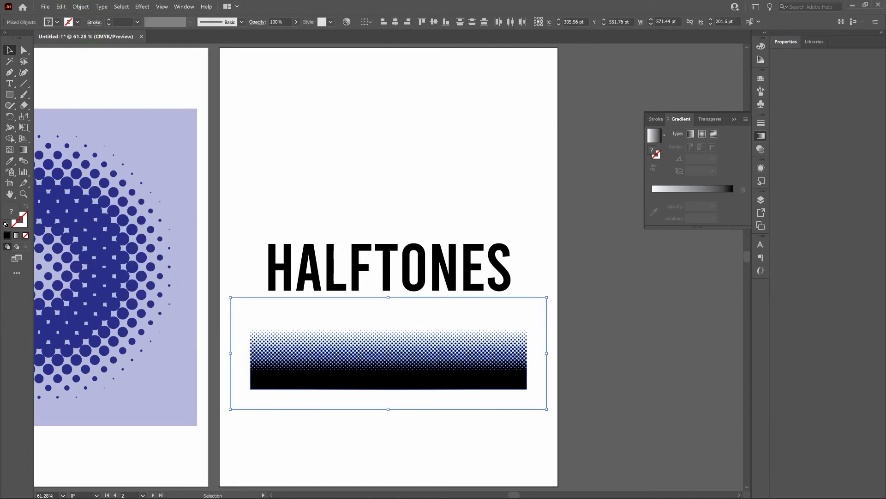
pyautogui.click(535, 283)
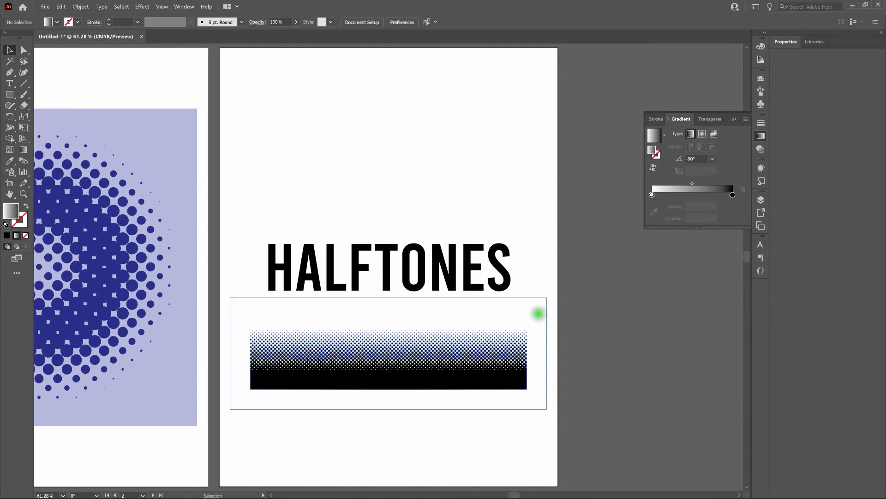
# Select all the traced white shapes by their shared Fill & Stroke and set their fill color to b2a904.
pyautogui.click(538, 314)
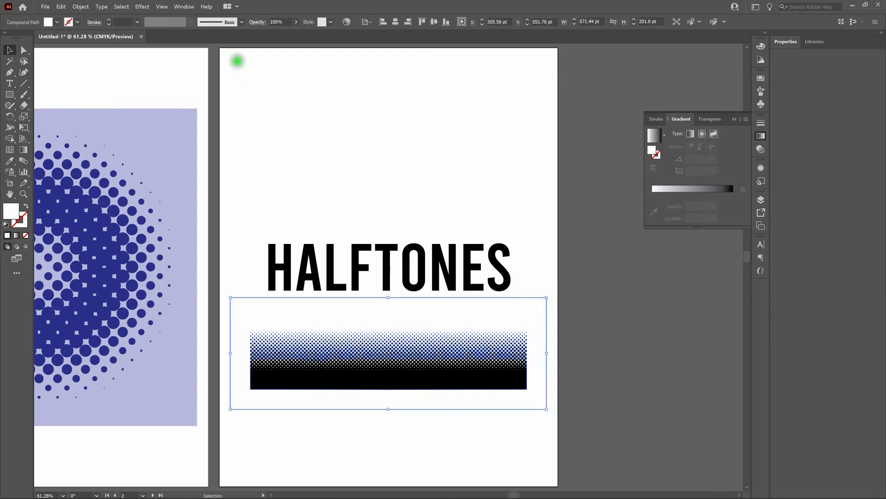
pyautogui.click(122, 6)
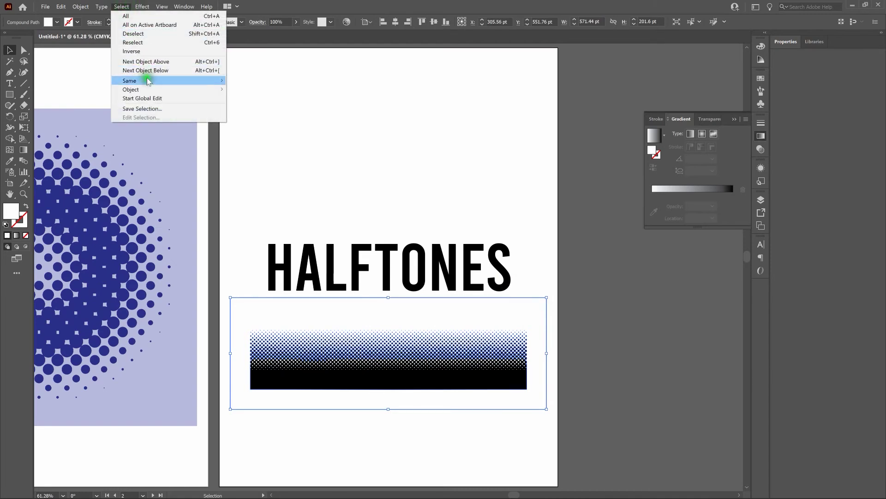
pyautogui.moveTo(220, 80)
pyautogui.click(259, 107)
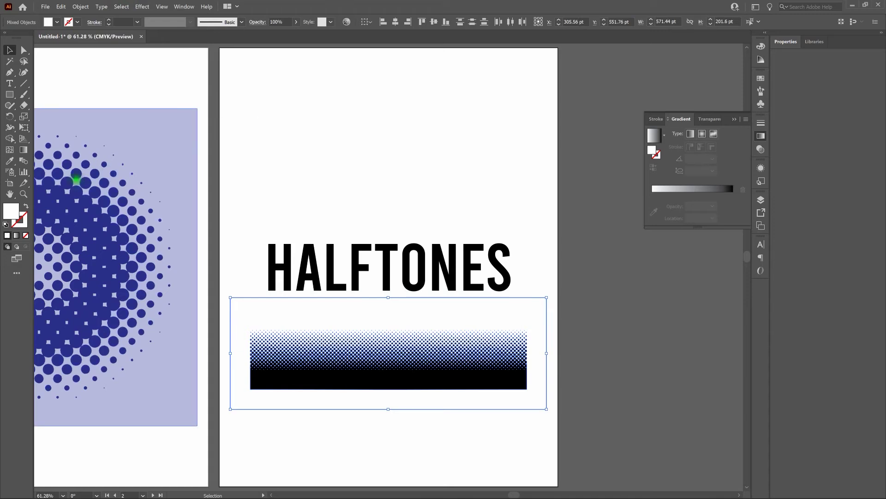
pyautogui.doubleClick(12, 211)
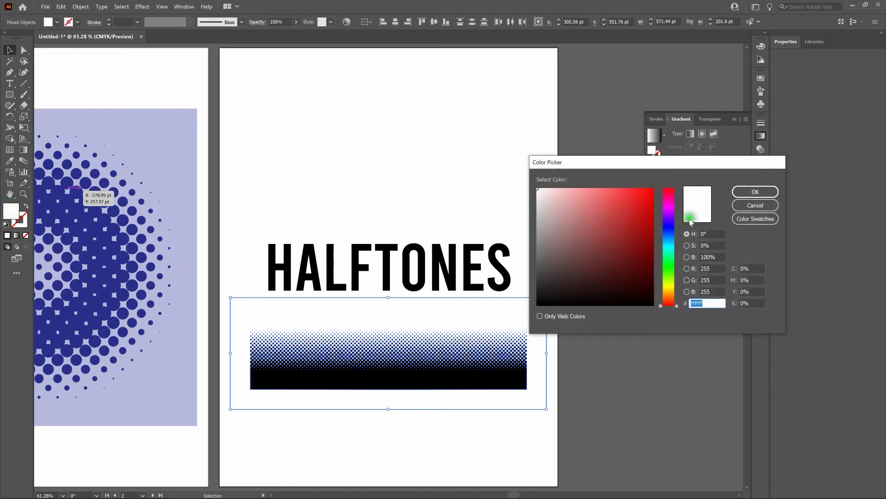
pyautogui.click(677, 287)
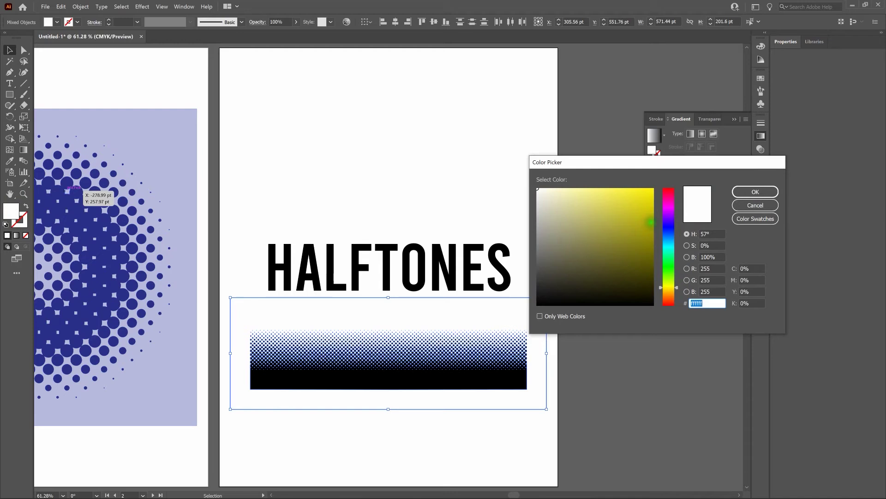
pyautogui.click(651, 223)
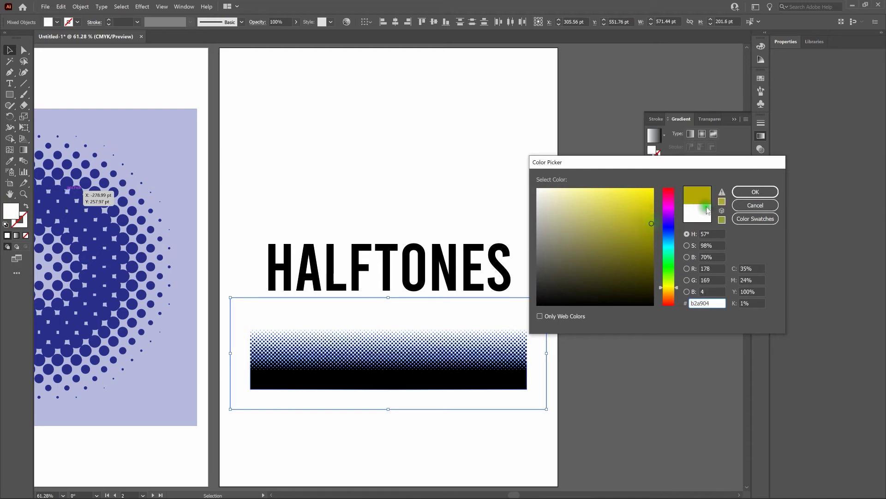
pyautogui.click(736, 194)
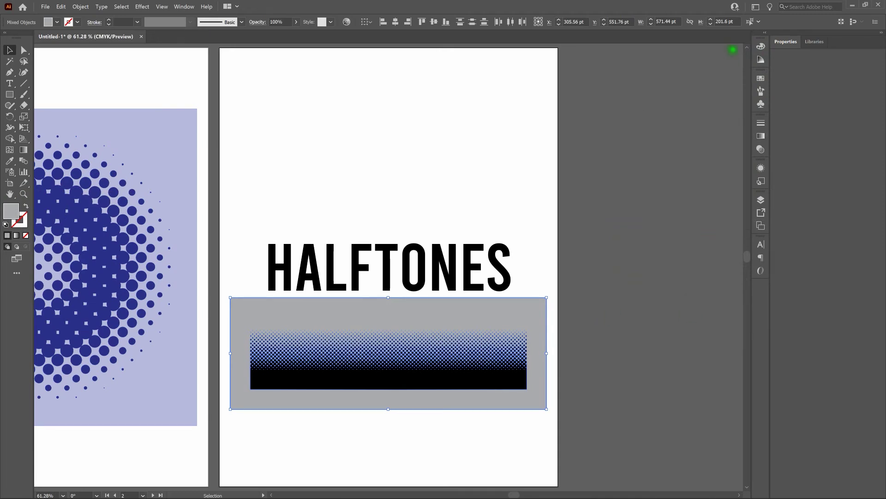
# Switch the recolored background shapes from Grayscale to CMYK color mode and deselect them.
pyautogui.click(761, 45)
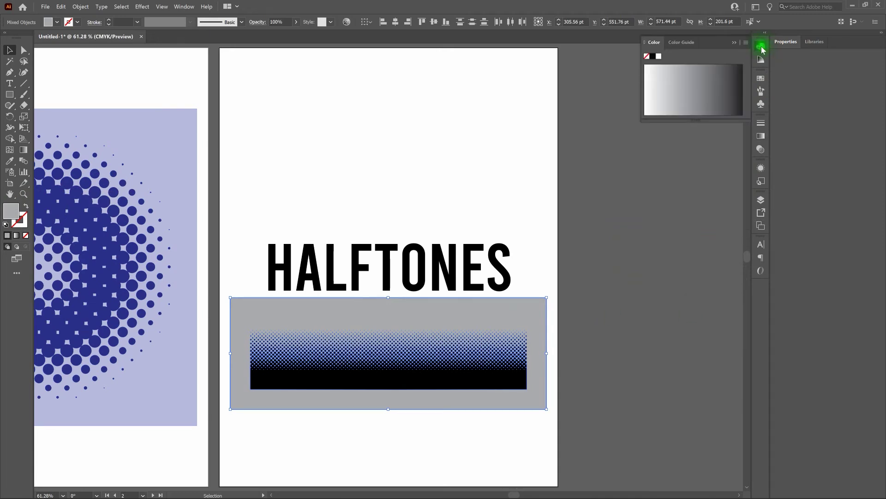
pyautogui.click(745, 43)
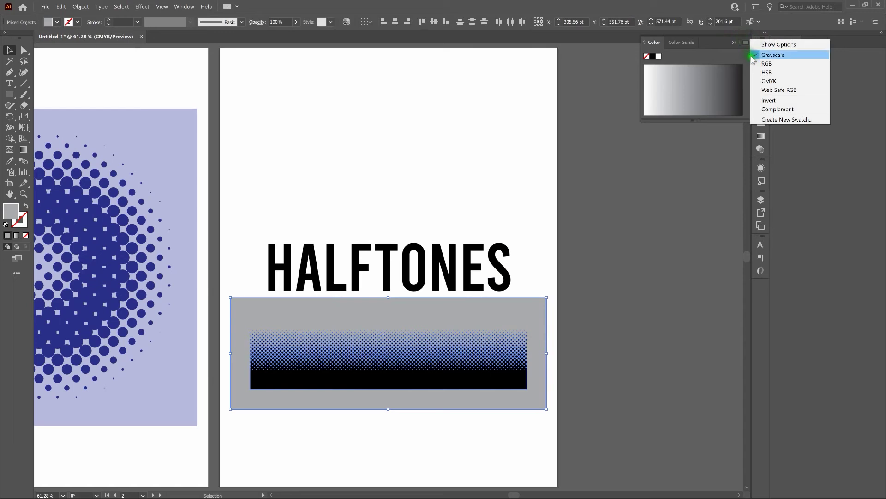
pyautogui.click(760, 81)
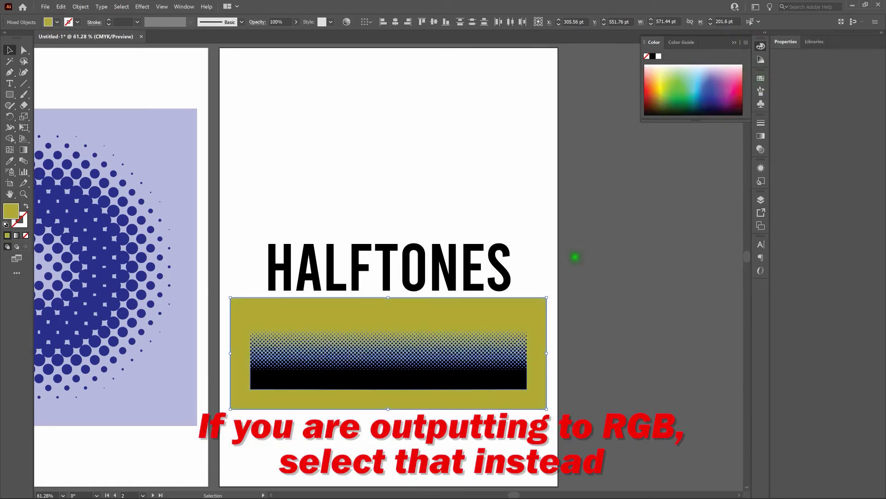
pyautogui.click(556, 257)
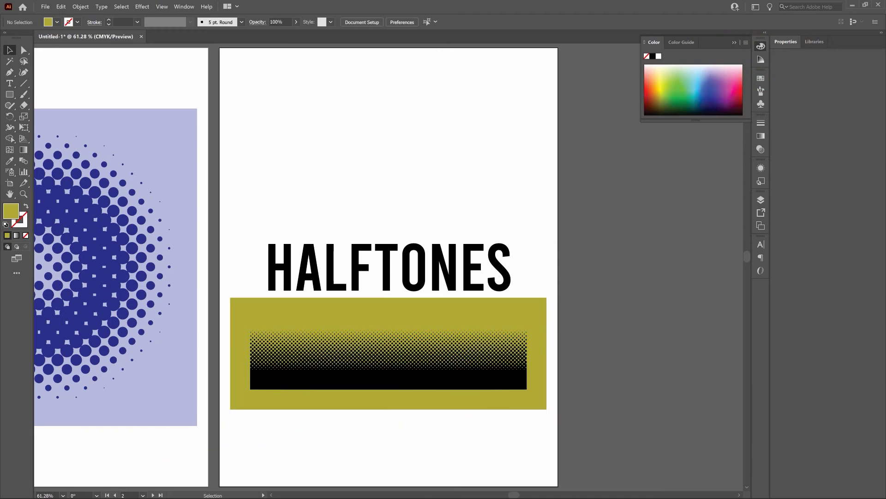
# Select all the black halftone shapes by their shared Fill & Stroke and set their fill color to 605001.
pyautogui.click(497, 387)
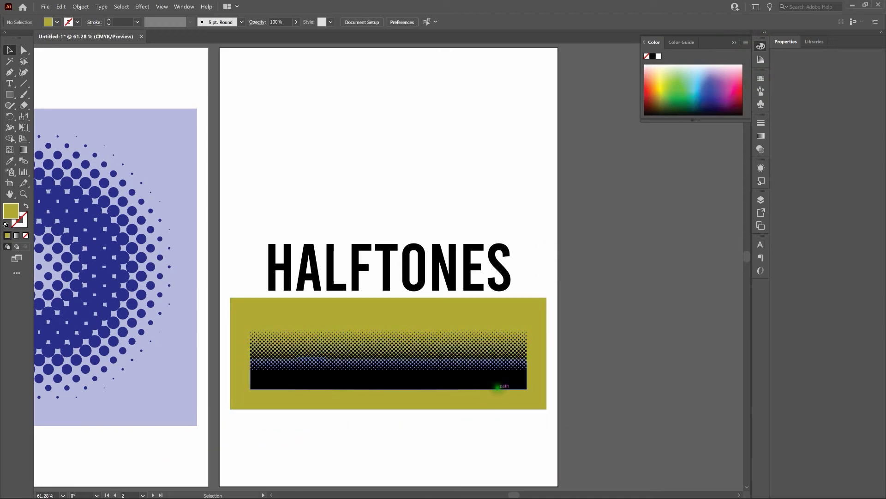
pyautogui.click(122, 6)
pyautogui.moveTo(126, 81)
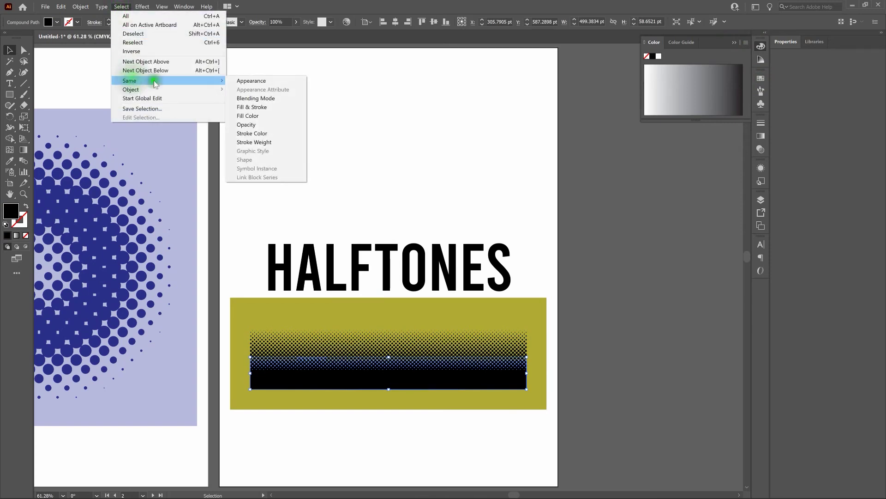
pyautogui.click(250, 107)
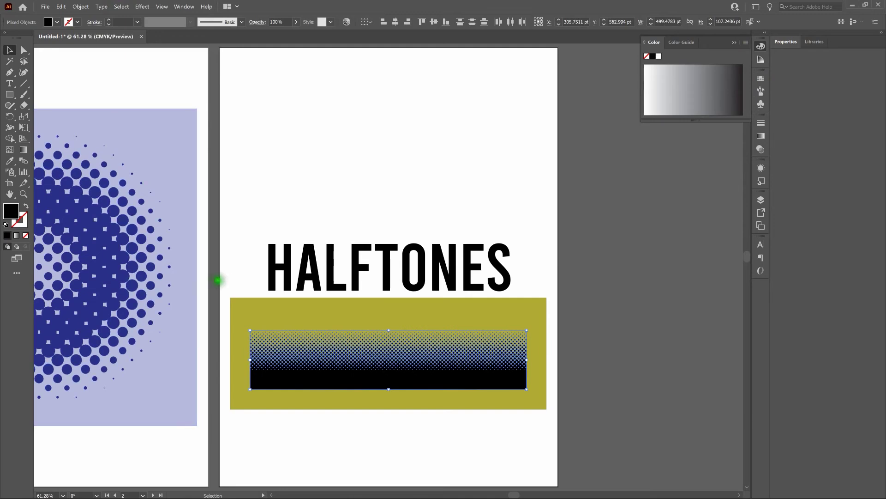
pyautogui.doubleClick(12, 211)
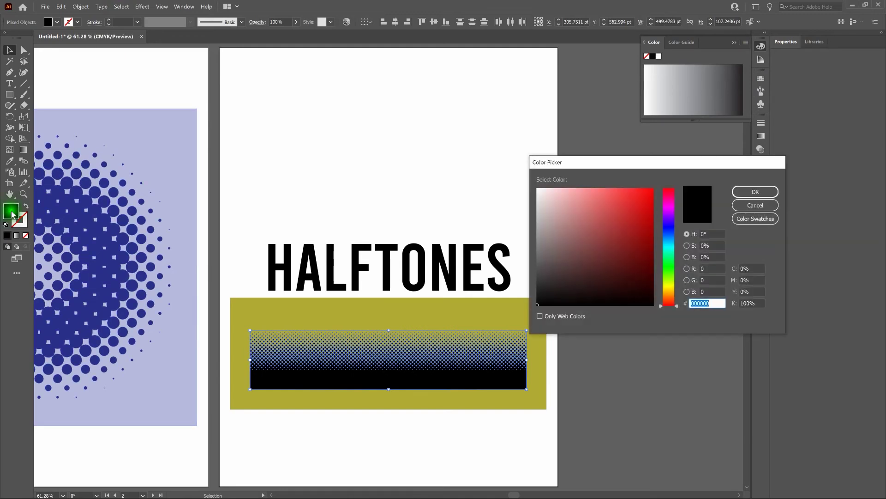
pyautogui.click(675, 292)
pyautogui.moveTo(675, 292); pyautogui.dragTo(675, 290)
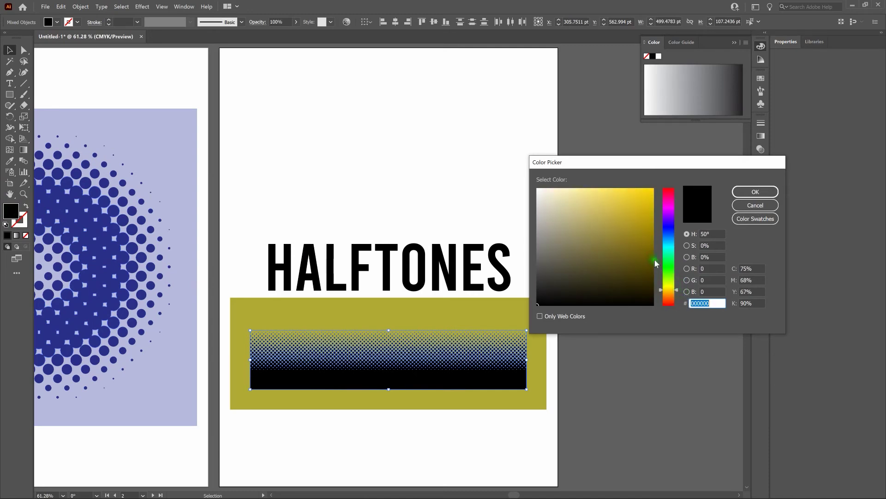
pyautogui.click(653, 261)
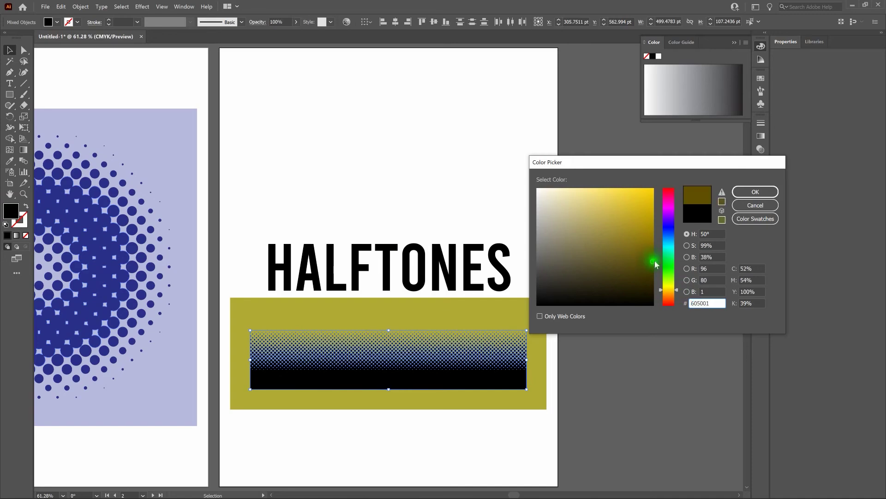
pyautogui.click(756, 191)
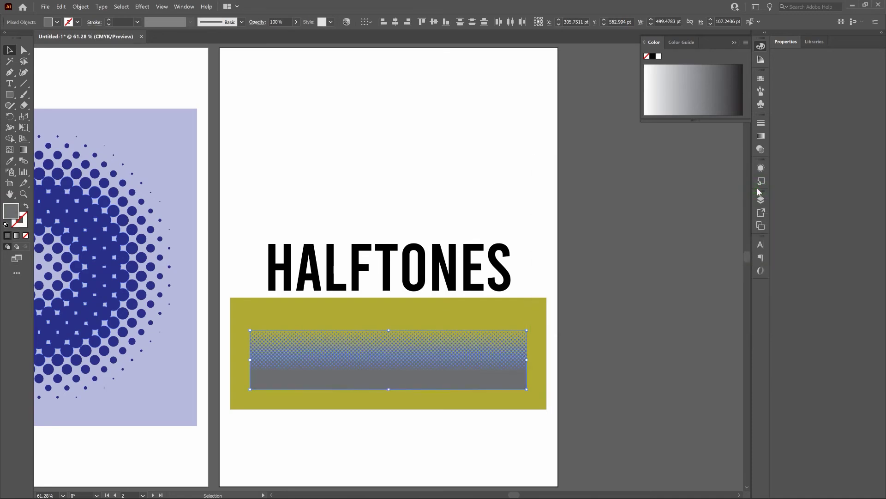
# Change the halftone dot shapes' color mode to CMYK and deselect them.
pyautogui.click(747, 42)
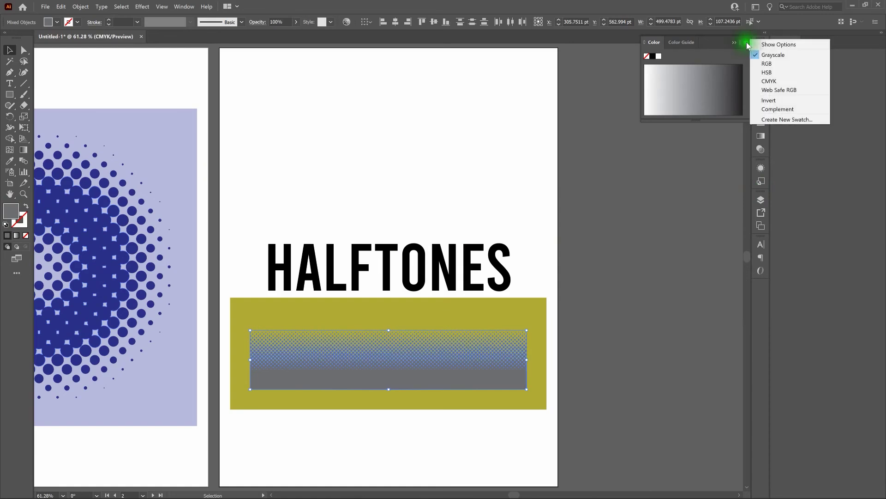
pyautogui.click(769, 81)
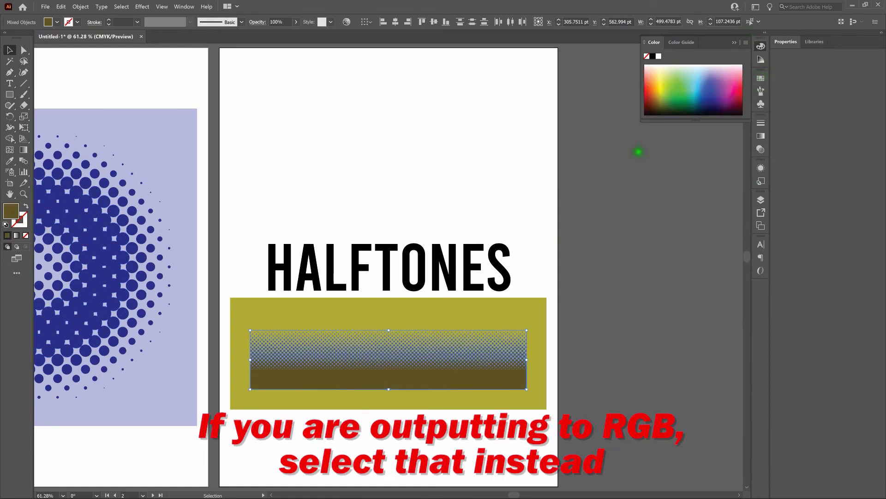
pyautogui.click(527, 153)
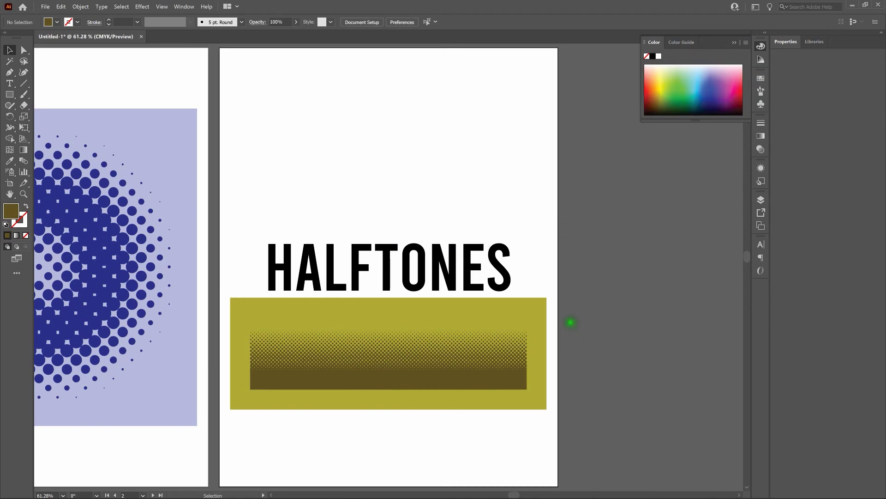
# Select all the halftone dot and background shapes below the text and group them.
pyautogui.moveTo(570, 312); pyautogui.dragTo(238, 418)
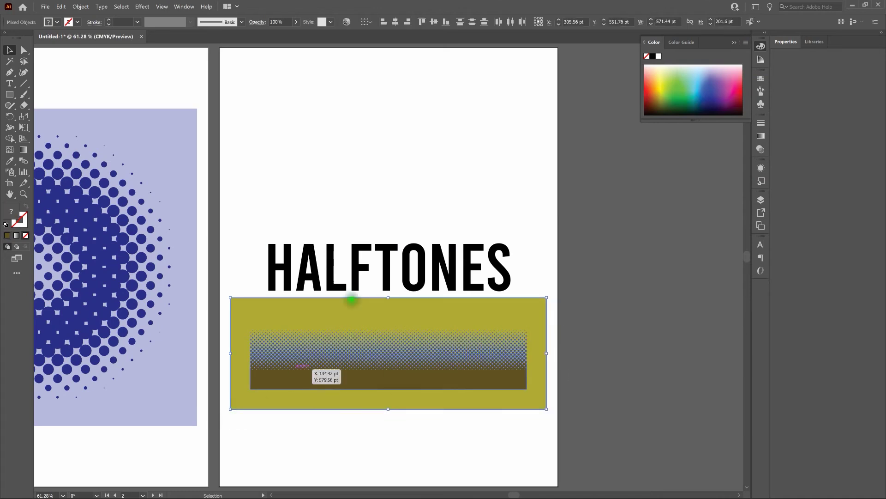
pyautogui.click(80, 6)
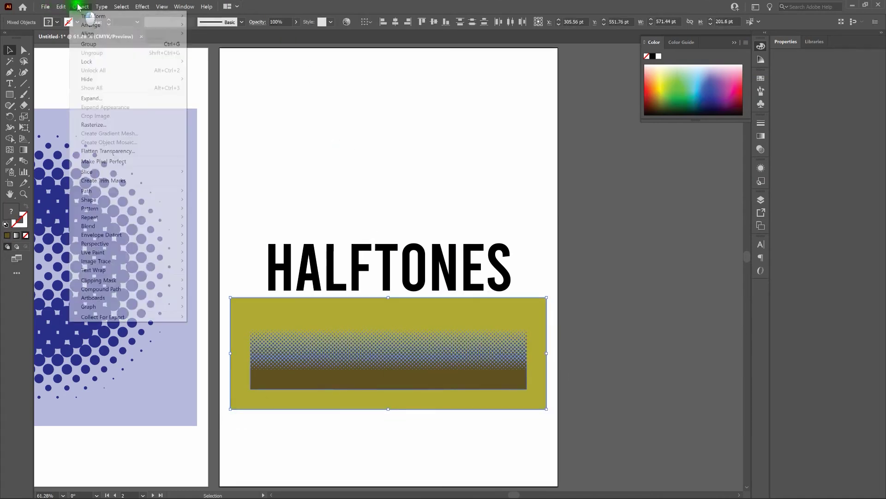
pyautogui.click(93, 44)
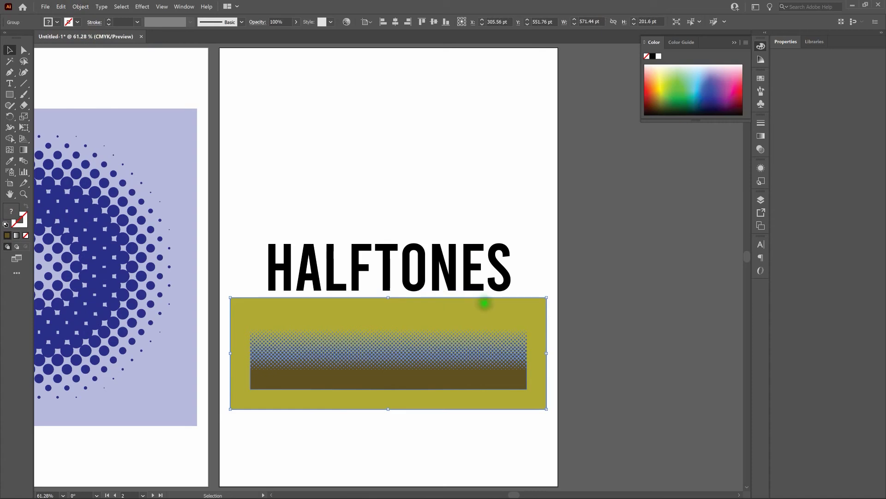
# Send the halftone group to the back, behind the HALFTONES text.
pyautogui.rightClick(477, 340)
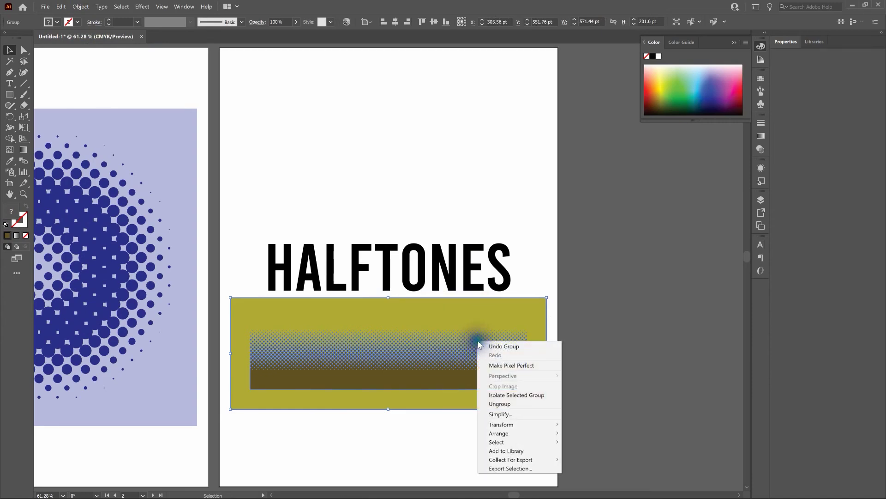
pyautogui.moveTo(520, 433)
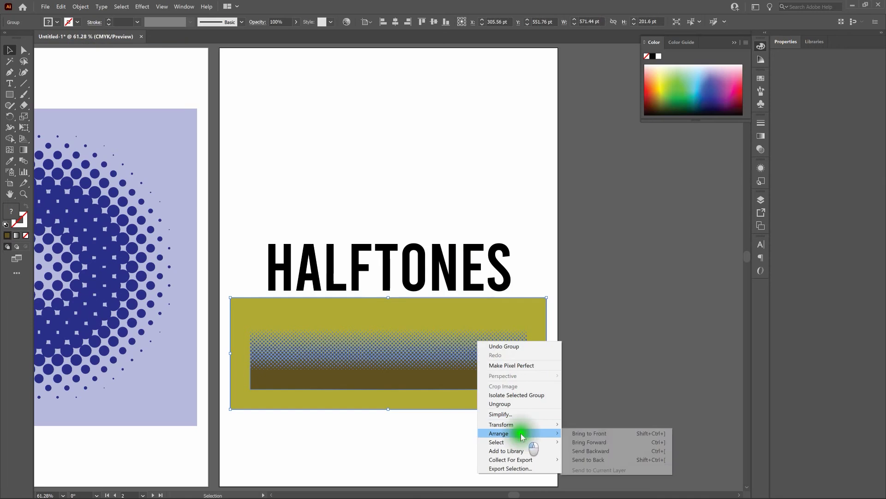
pyautogui.click(594, 459)
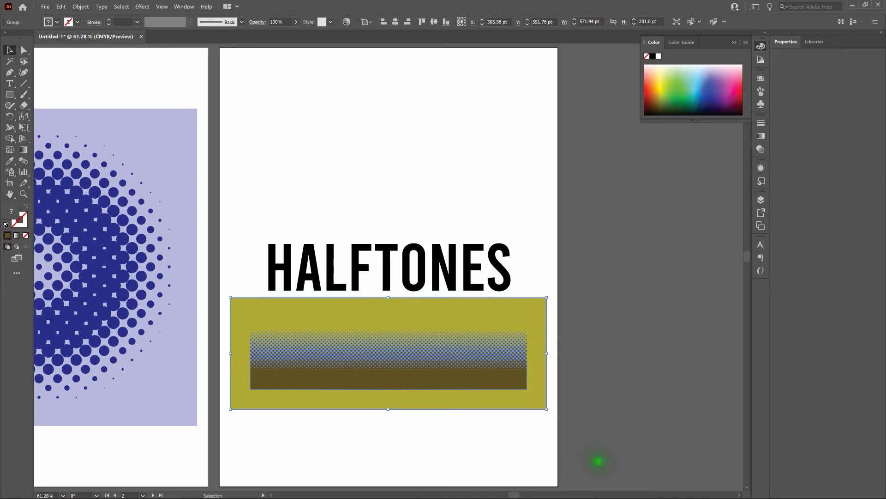
pyautogui.click(83, 6)
pyautogui.moveTo(97, 26)
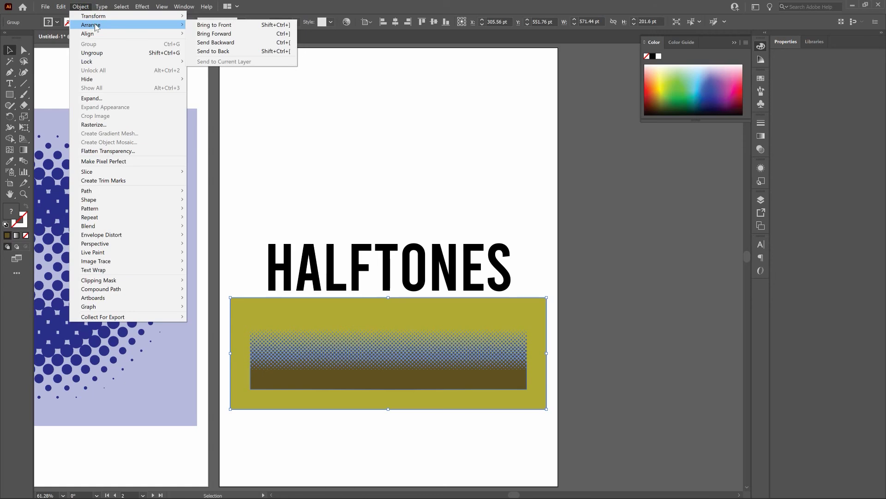
pyautogui.hotkey('ctrl', 'shift', '[')
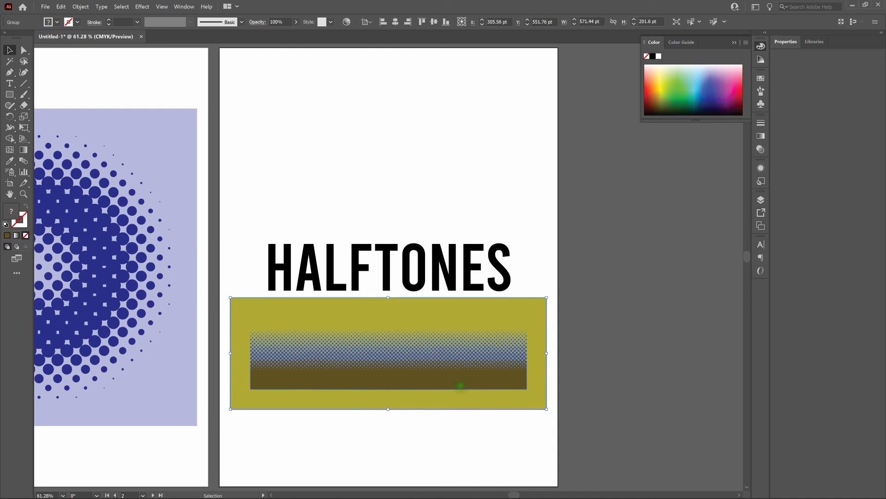
# Move the halftone group up behind the HALFTONES text and make a clipping mask from both, so the halftone fills only the letters.
pyautogui.moveTo(459, 382); pyautogui.dragTo(452, 300)
pyautogui.click(457, 344)
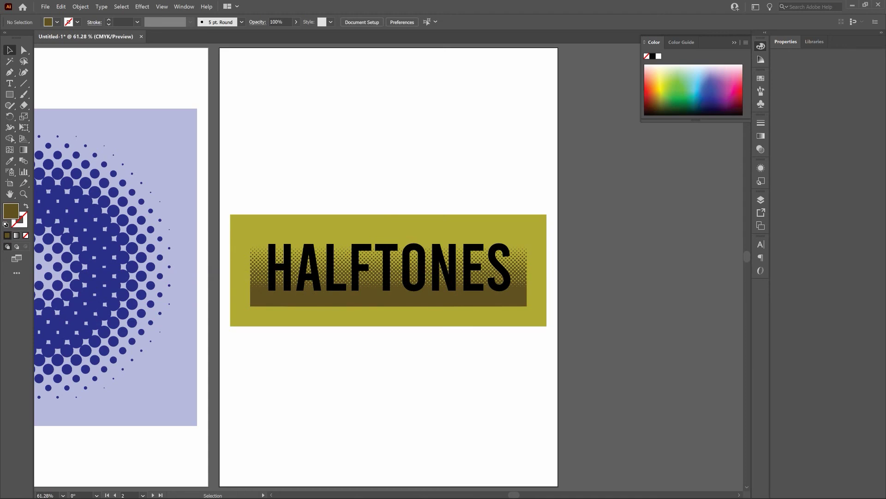
pyautogui.moveTo(320, 189); pyautogui.dragTo(441, 337)
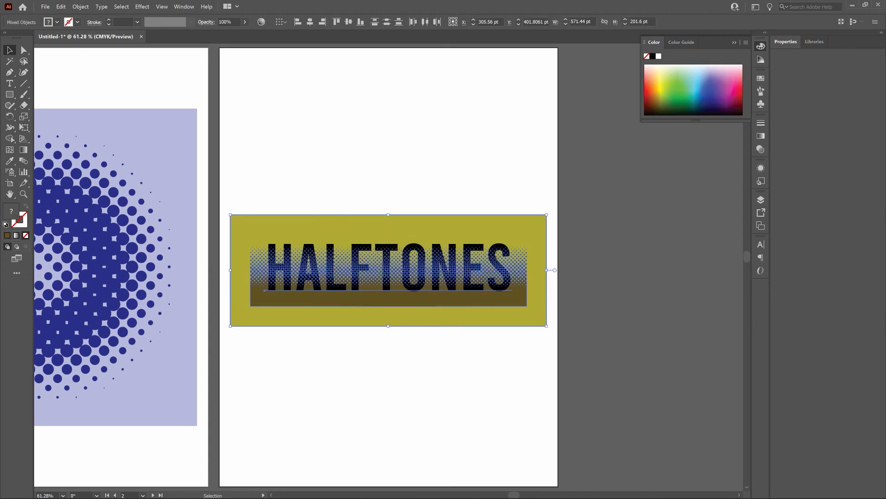
pyautogui.click(80, 7)
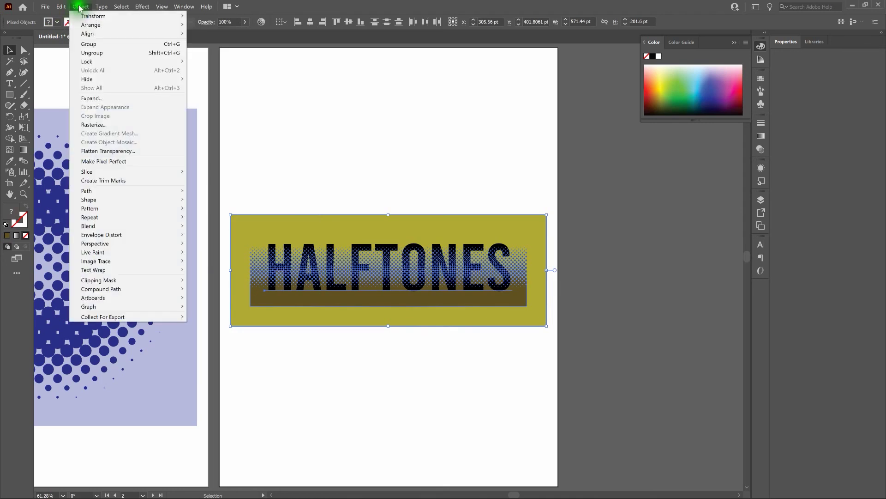
pyautogui.click(101, 280)
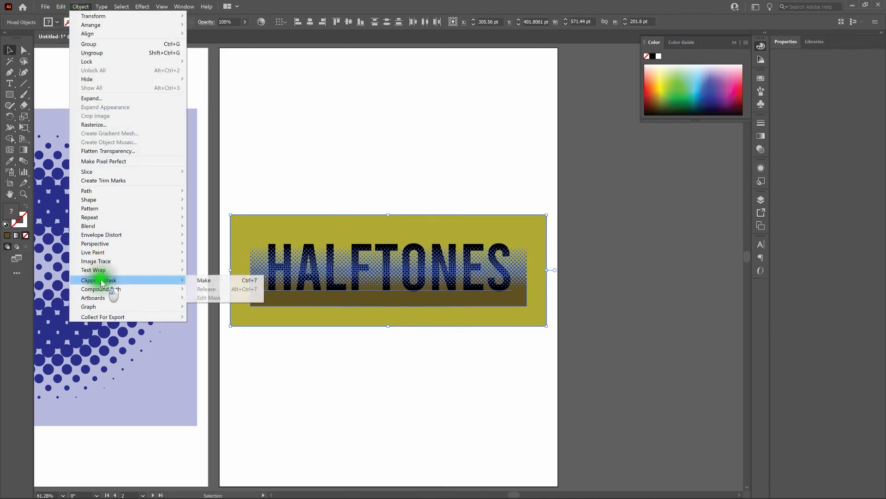
pyautogui.click(209, 282)
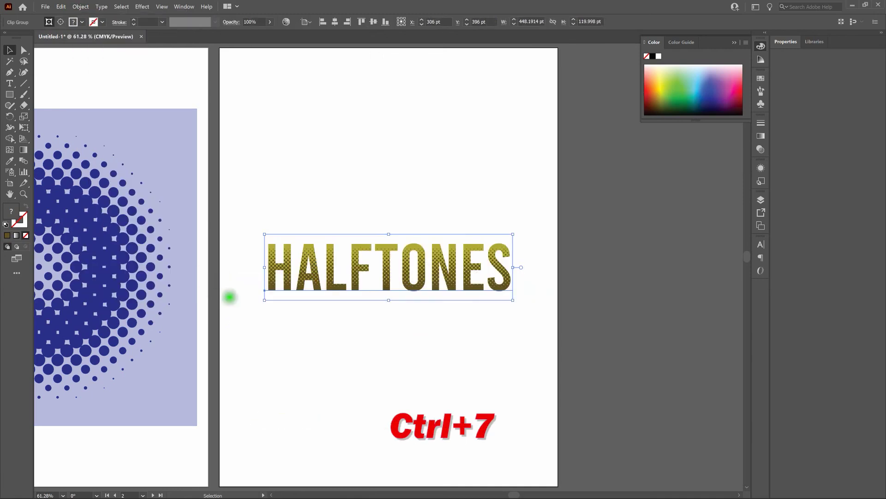
pyautogui.click(330, 394)
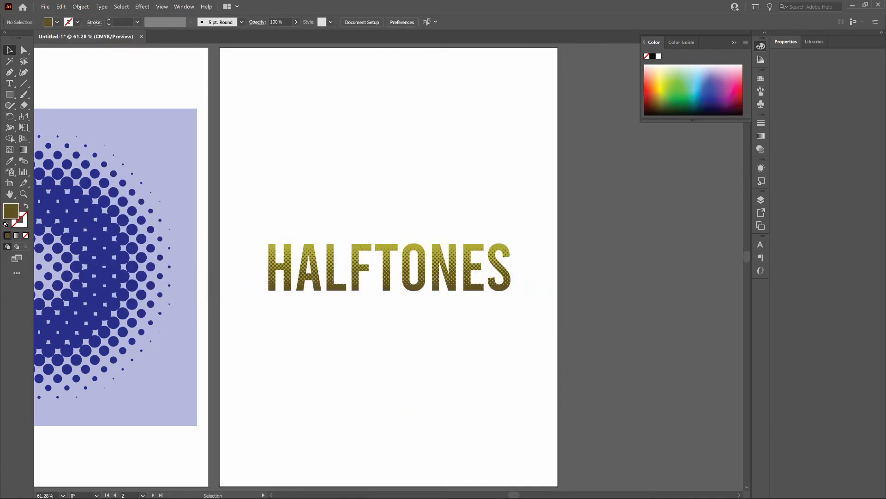